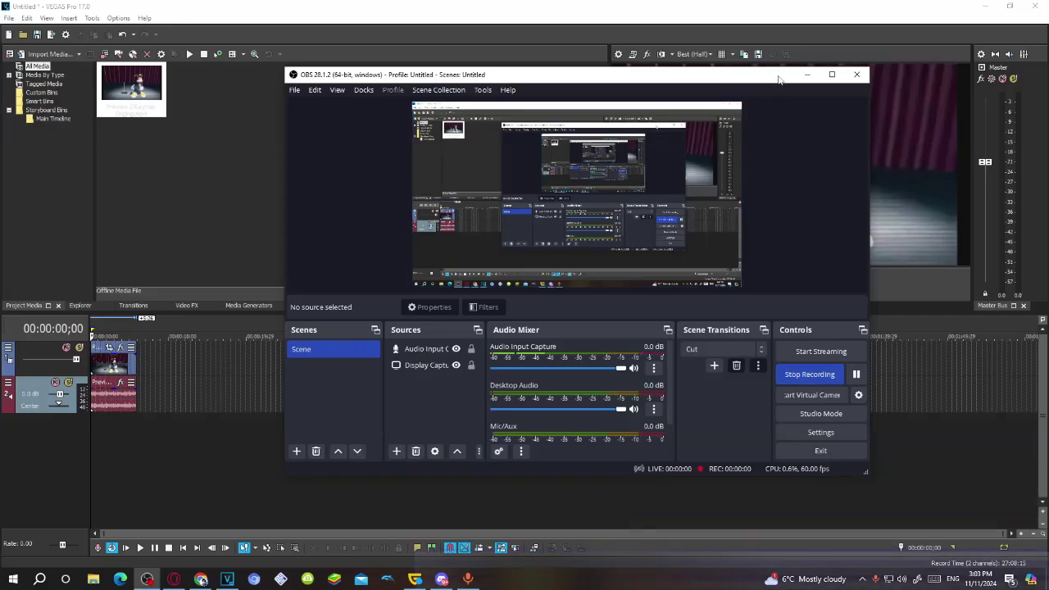
Hide the OBS recorder to reveal the VEGAS project with the Rayman Singing clip
click(147, 579)
click(246, 188)
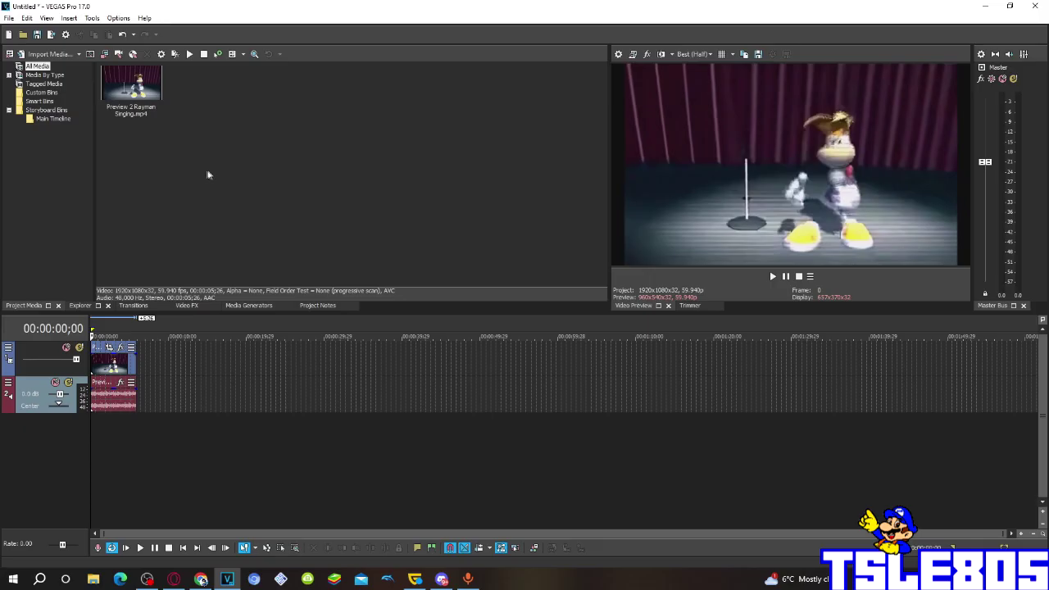
mouse_move(197, 168)
mouse_down()
mouse_move(99, 64)
mouse_move(212, 159)
mouse_up()
drag(216, 169, 139, 270)
drag(258, 209, 191, 162)
In Video FX, find Gradient Map's 'weird group' preset and drag it toward the clip
click(190, 306)
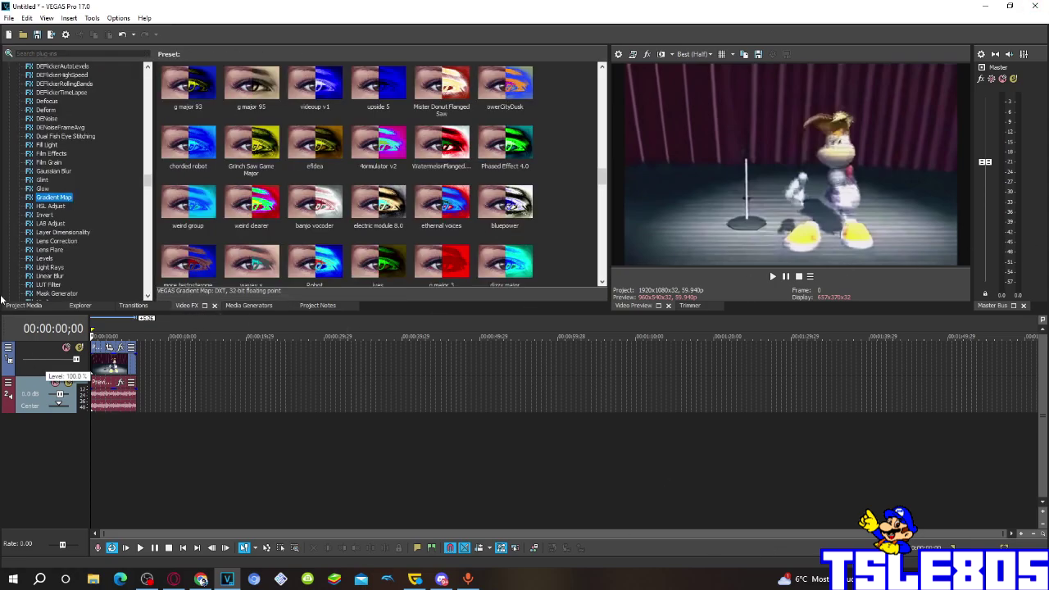
click(45, 215)
scroll(51, 215, down, 10)
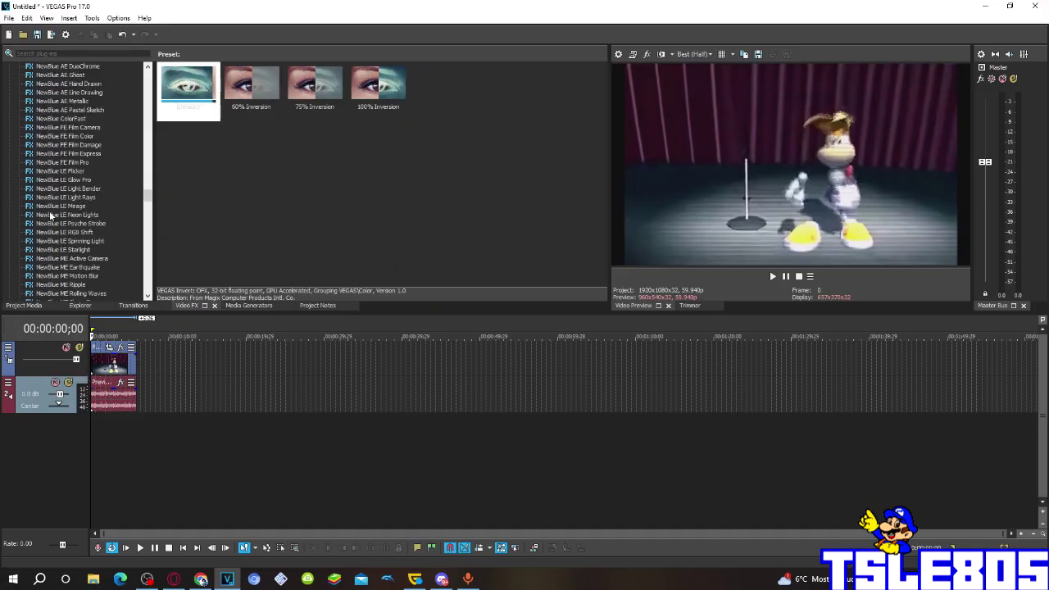
scroll(51, 216, up, 10)
click(54, 154)
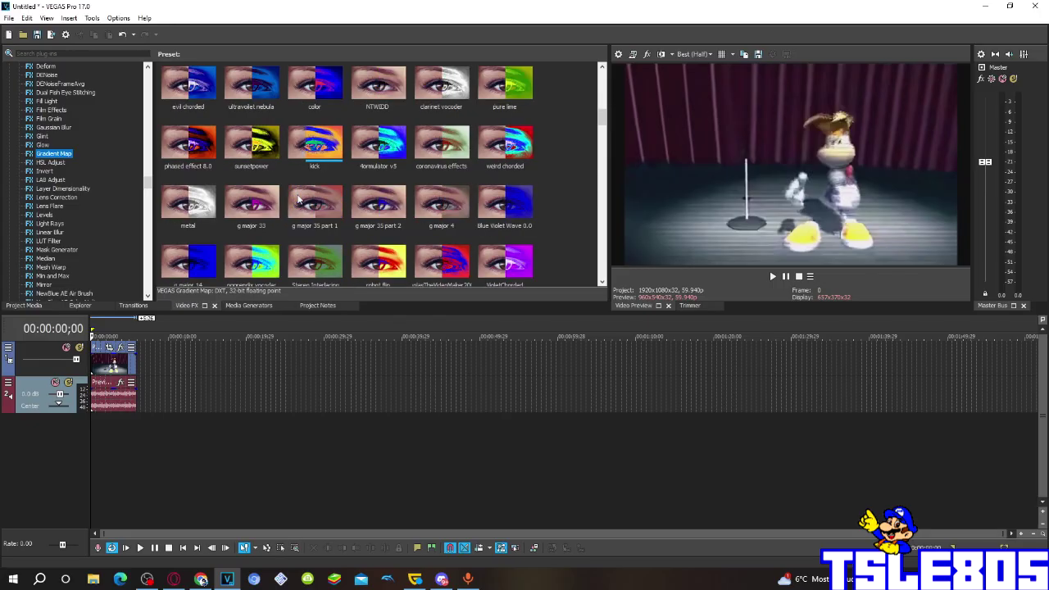
scroll(300, 199, down, 5)
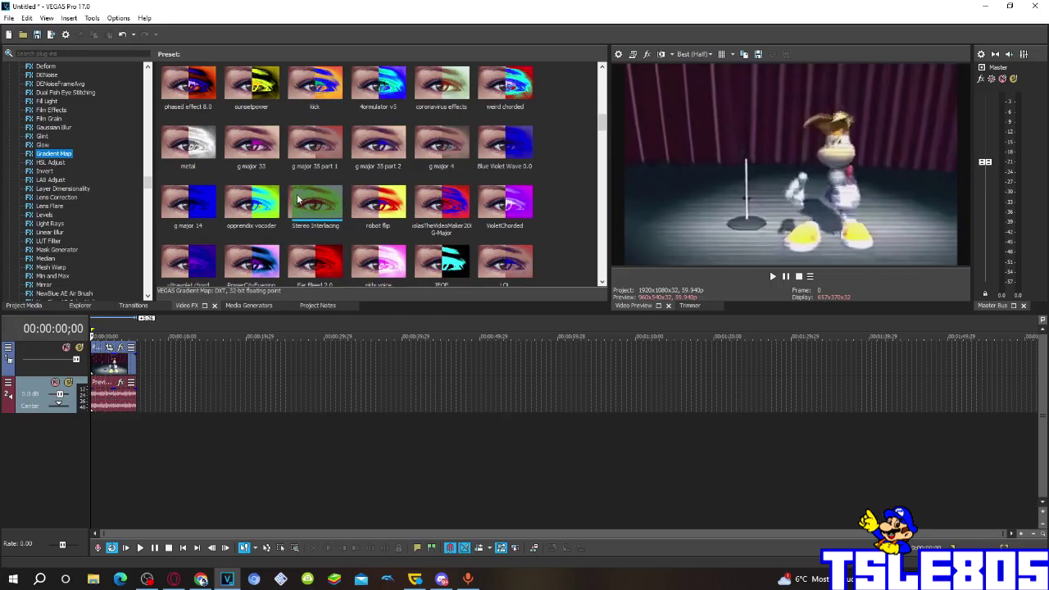
scroll(204, 198, down, 3)
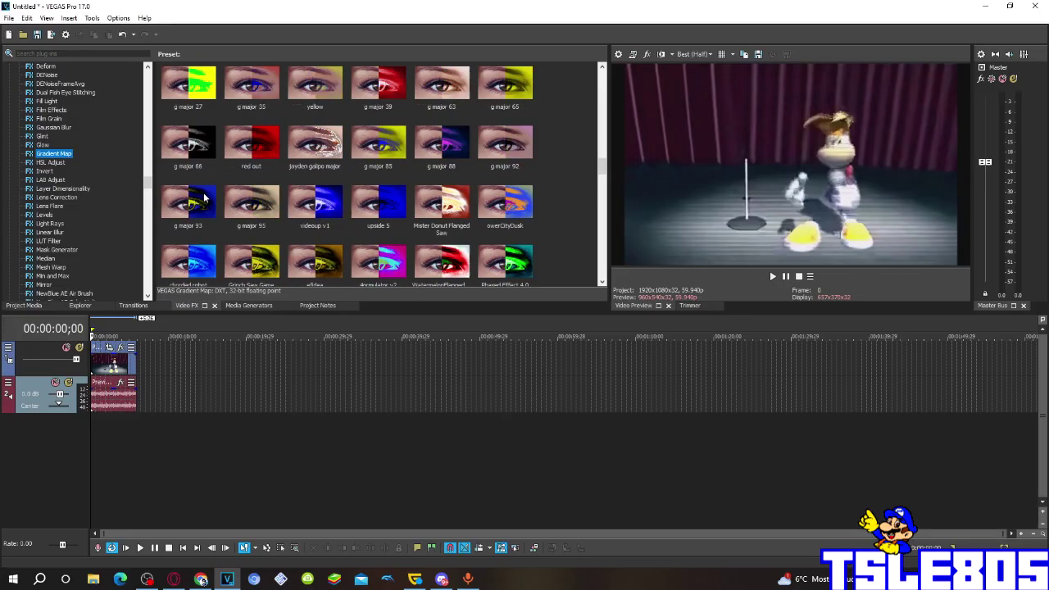
click(188, 205)
drag(120, 348, 120, 348)
Move the Video Event FX window over the preview and inspect gradient stops 1 and 2
drag(369, 82, 529, 76)
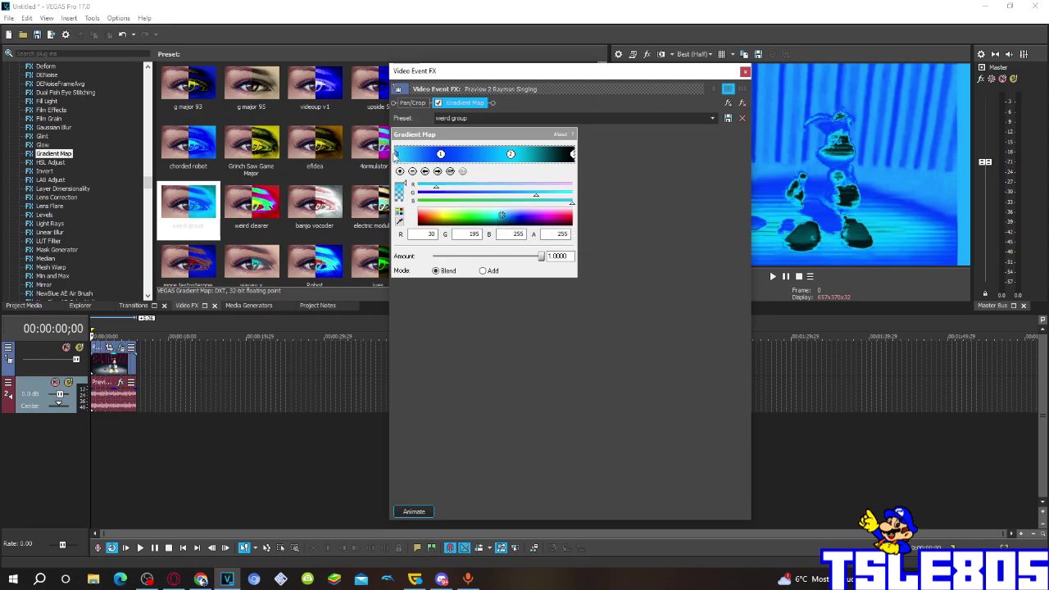
click(442, 155)
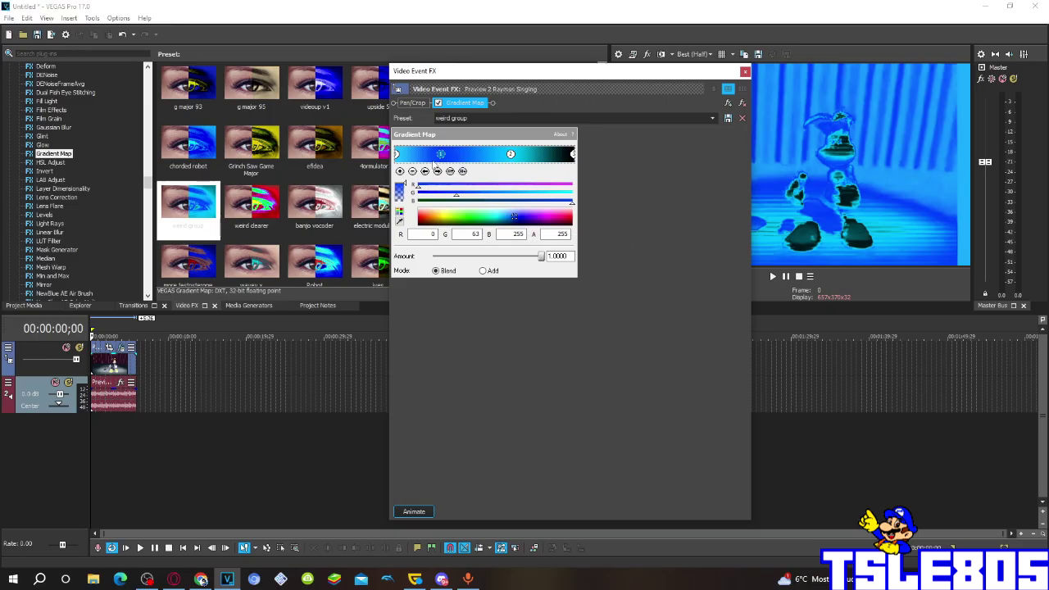
click(511, 155)
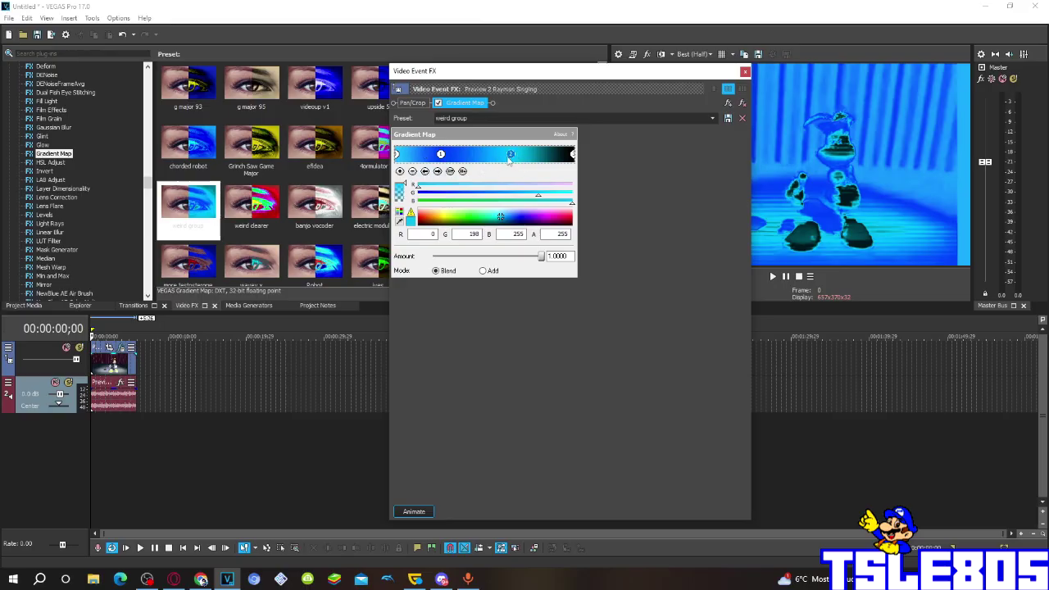
Check the gradient's end colour stop, then close the Video Event FX window
click(573, 155)
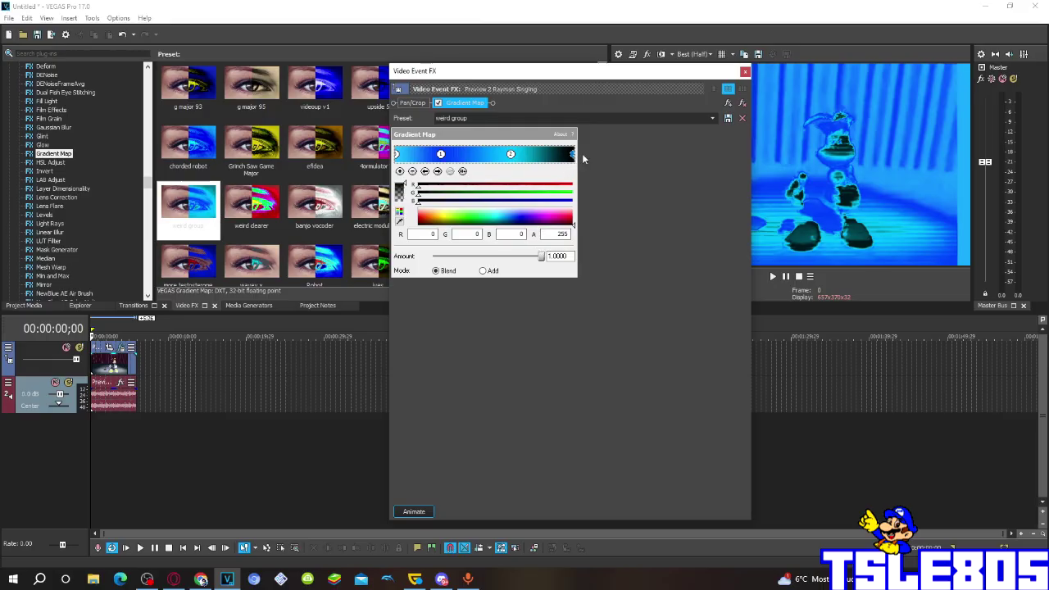
click(744, 71)
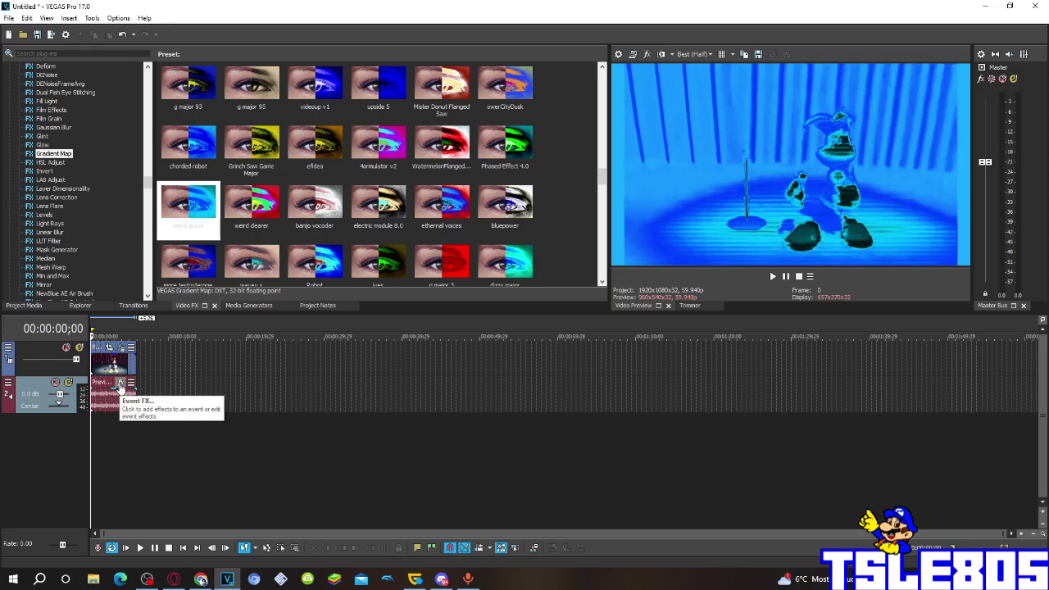
Add the IL Vocodex plug-in to the Rayman audio event's FX chain
click(121, 384)
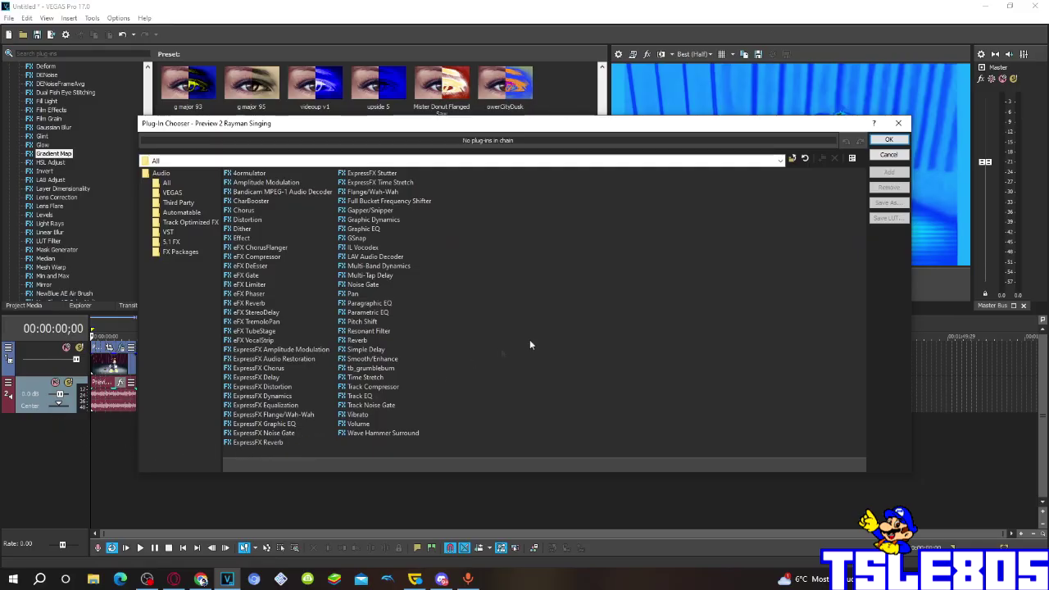
click(376, 248)
double_click(373, 247)
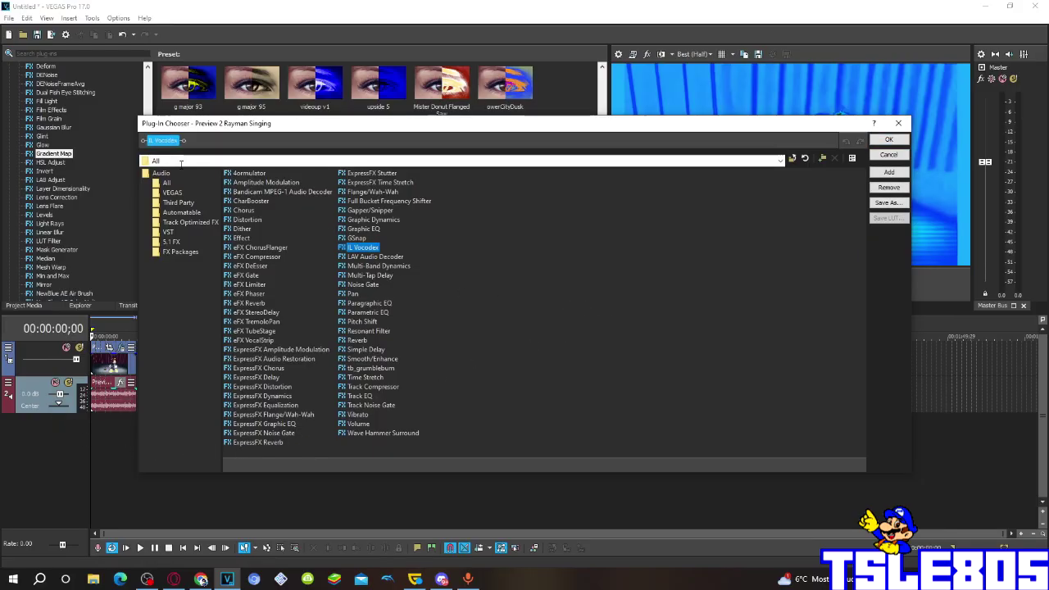
click(877, 141)
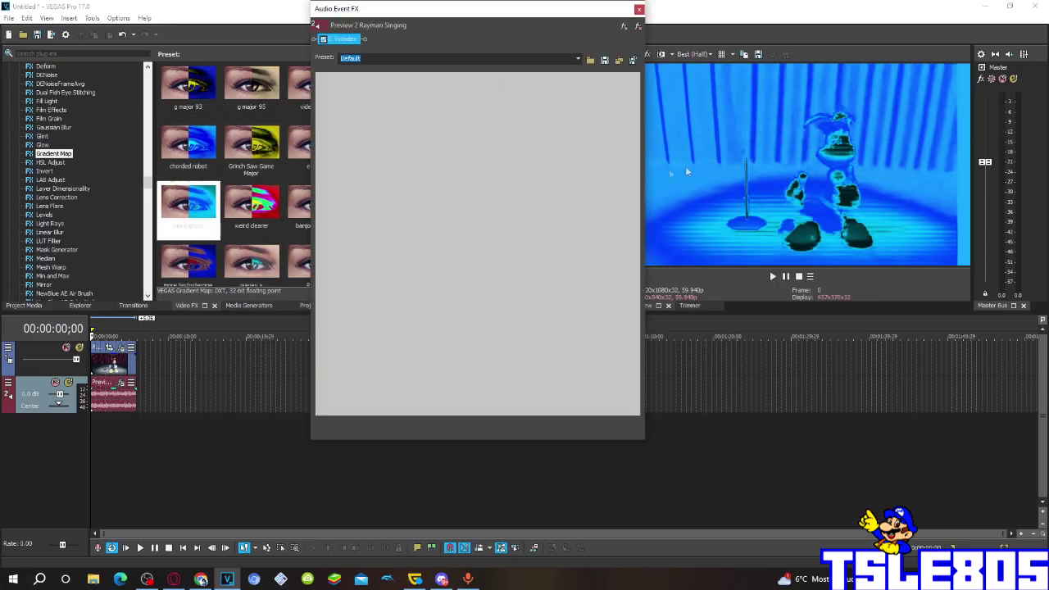
Load the Group preset in the Vocodex plug-in
click(590, 60)
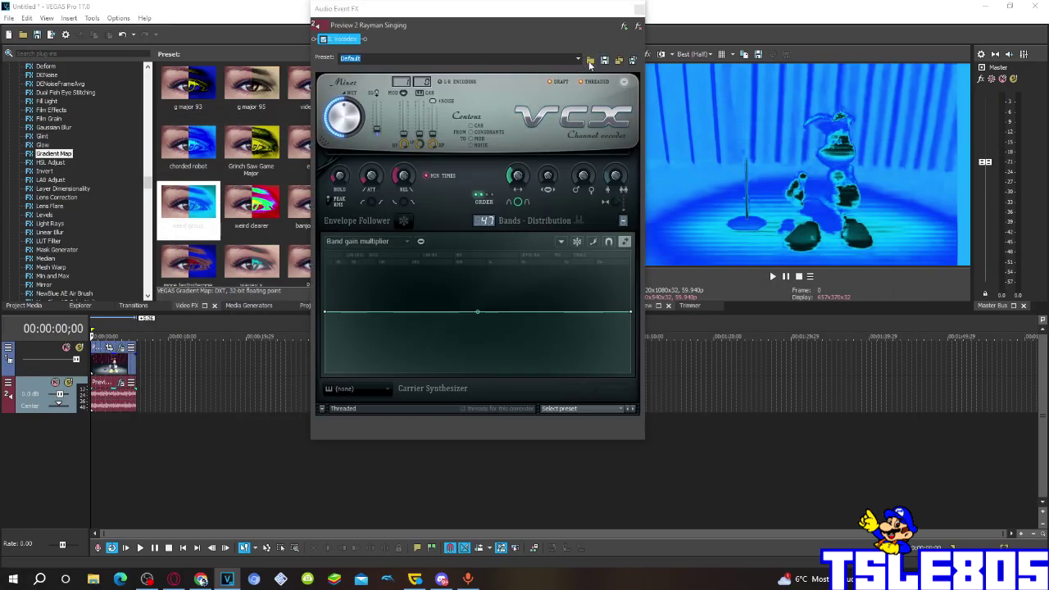
click(621, 80)
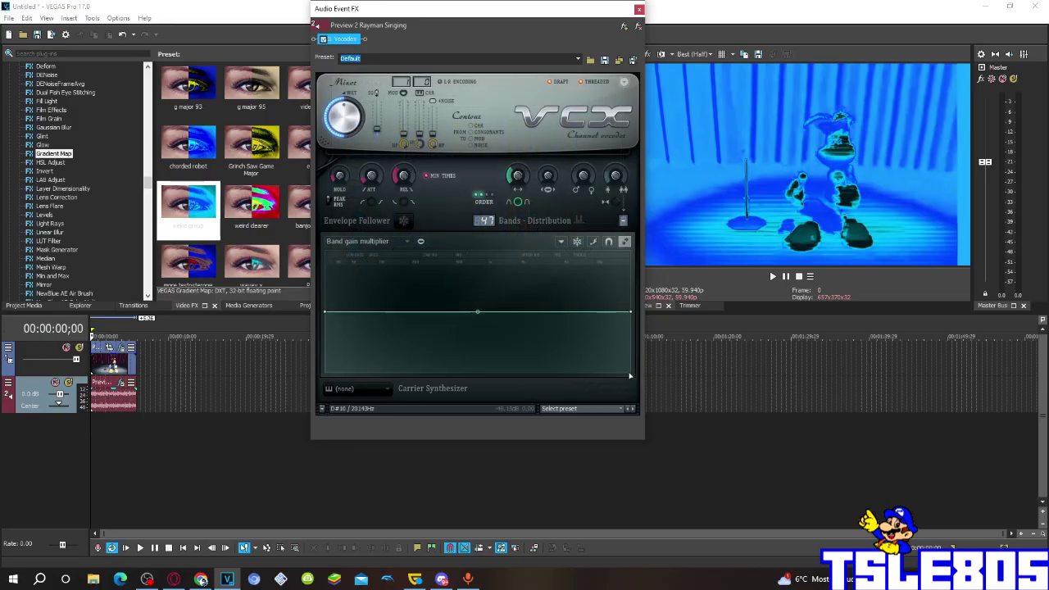
click(553, 409)
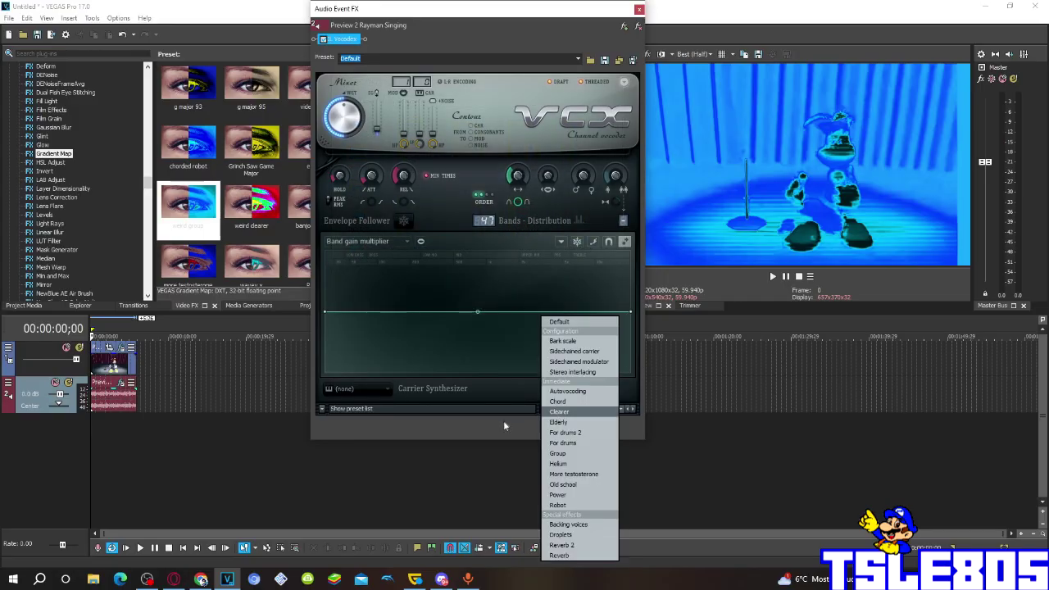
click(582, 456)
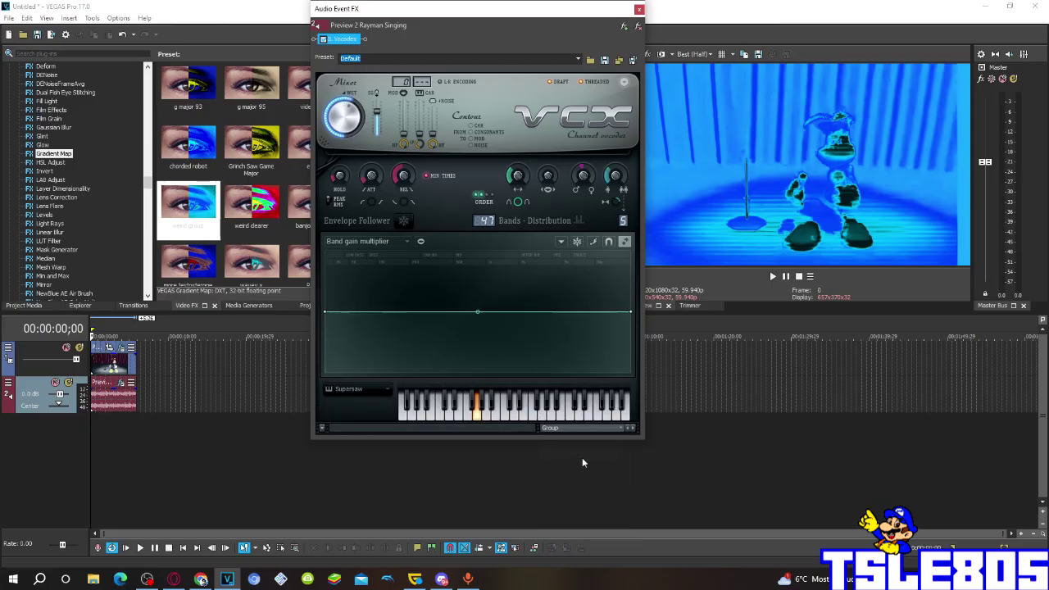
Set the Carrier Synthesizer to Weird and close the Audio Event FX window
click(354, 391)
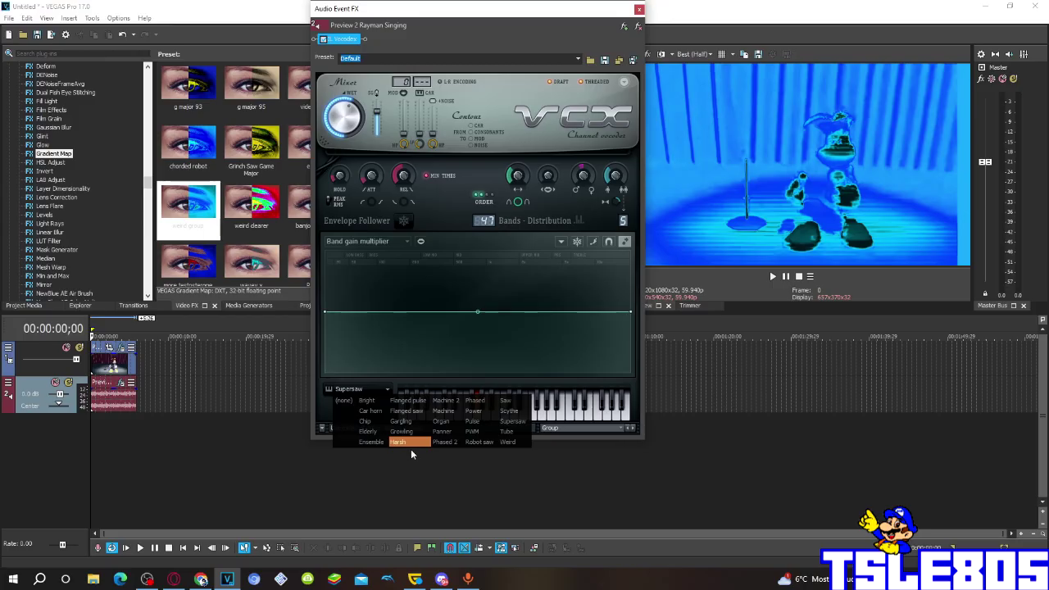
click(510, 443)
click(348, 389)
click(510, 443)
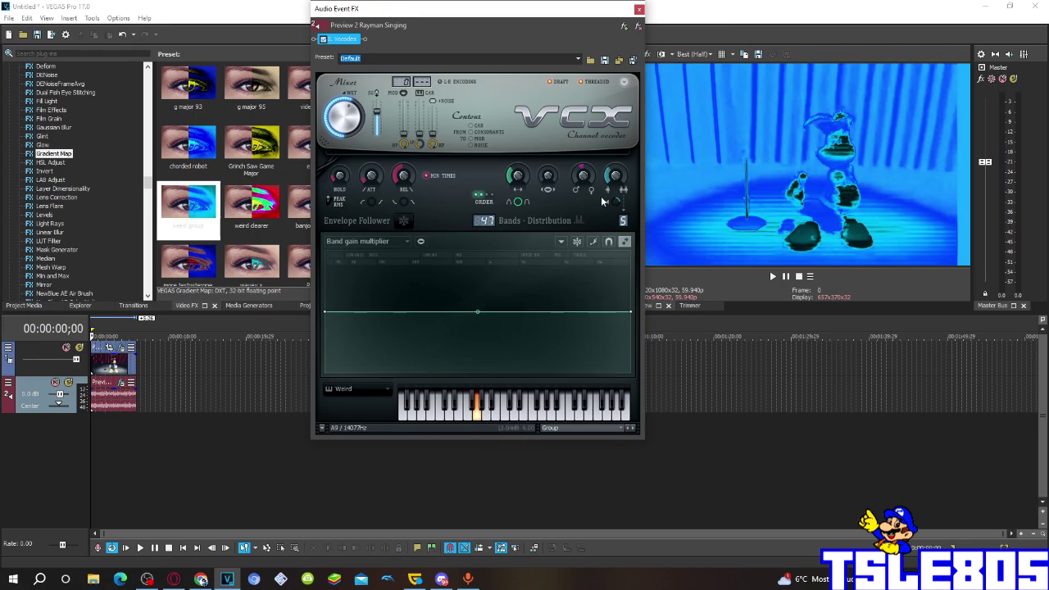
click(639, 10)
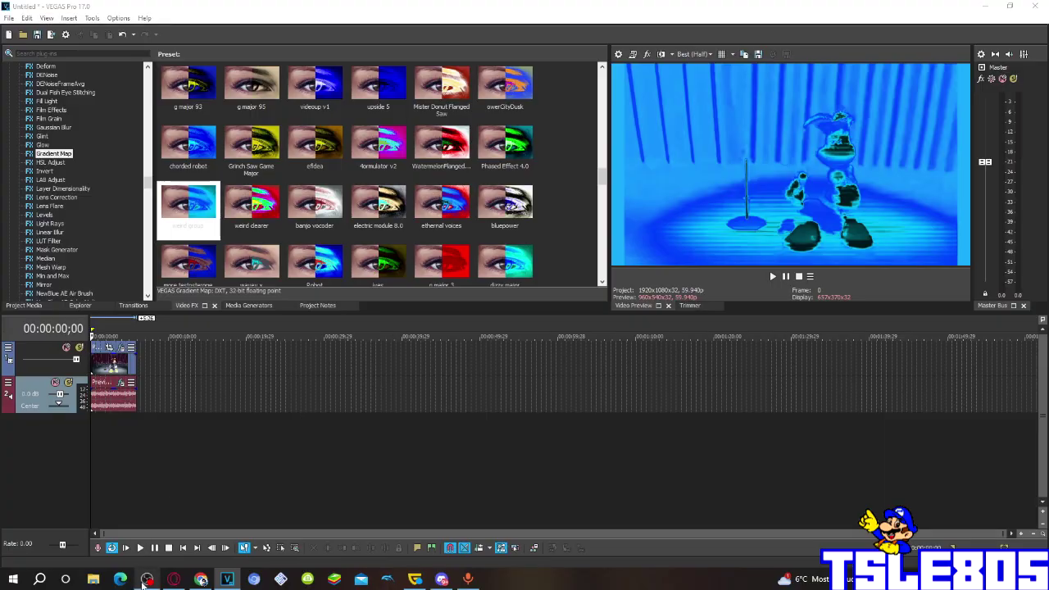
Play back the blue, vocoded Rayman clip, then restore OBS and raise its Audio Input level
click(147, 579)
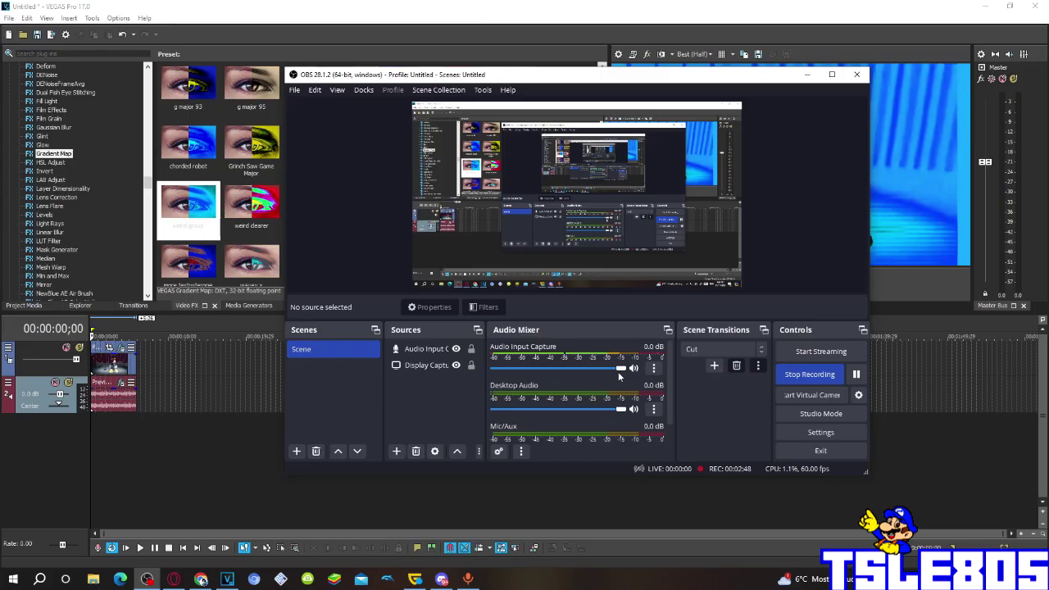
click(808, 75)
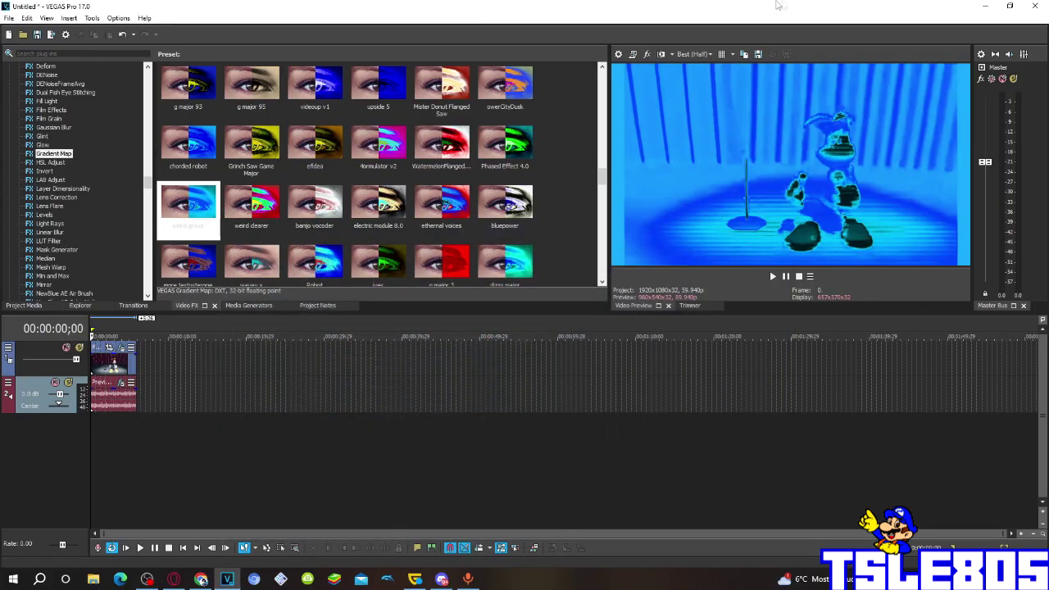
click(772, 277)
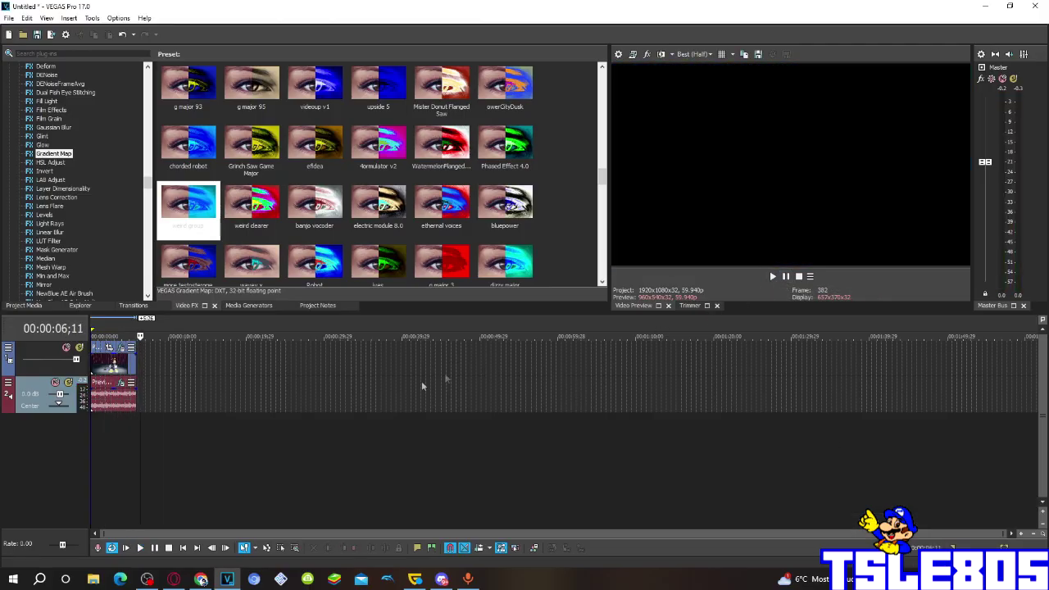
click(146, 578)
drag(495, 370, 689, 374)
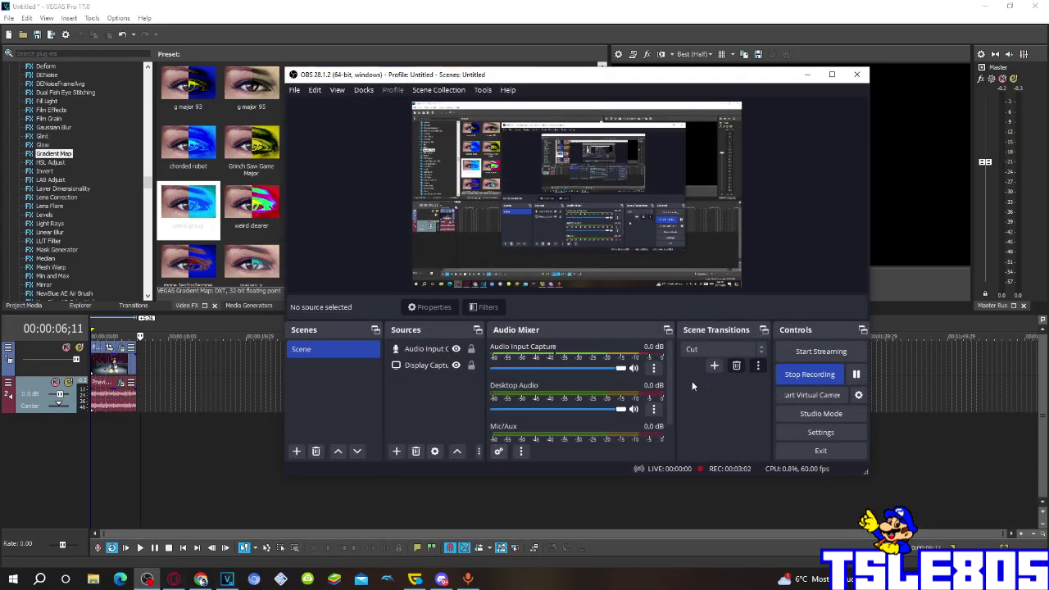